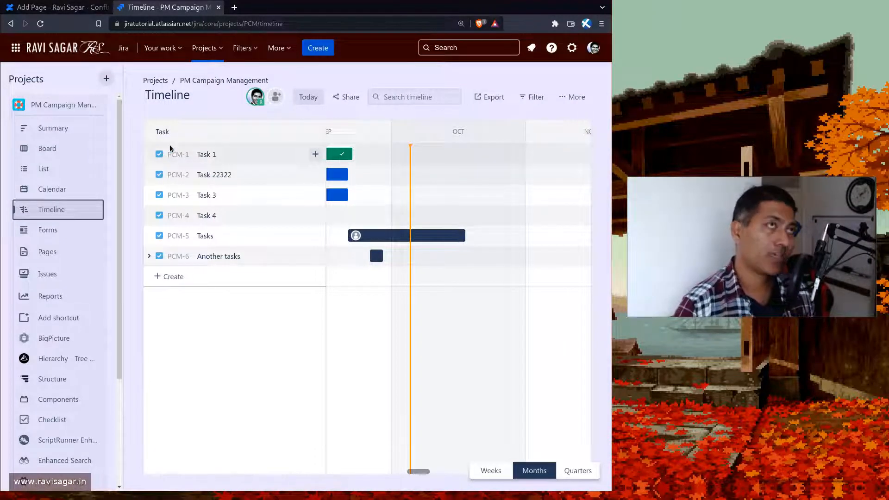
# Open the Android (AN) project in a separate browser tab and view the epics on its roadmap
pyautogui.click(222, 50)
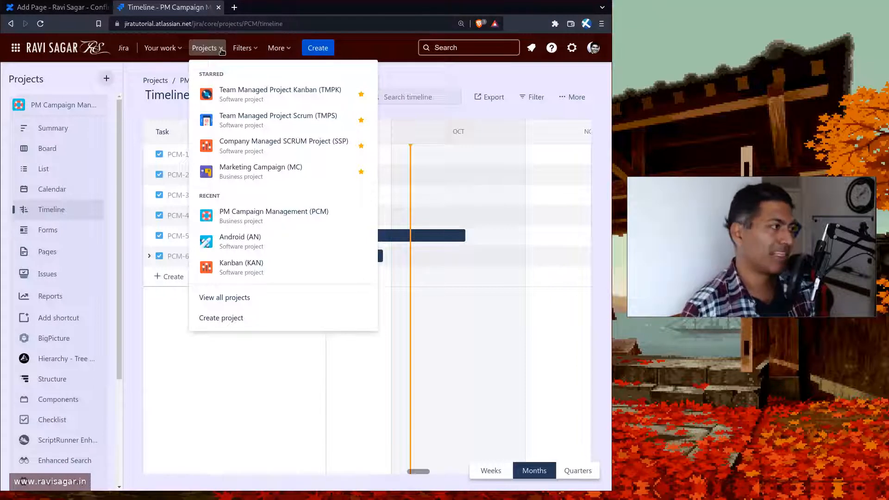
pyautogui.middleClick(240, 237)
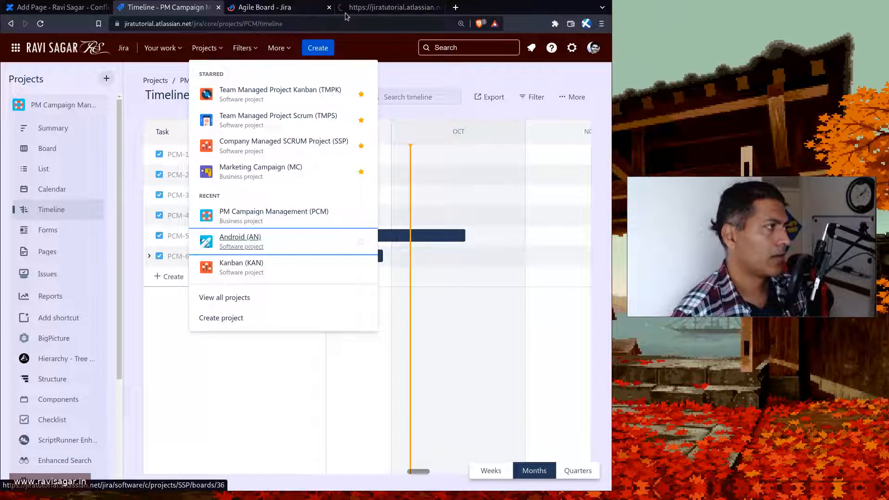
pyautogui.click(324, 7)
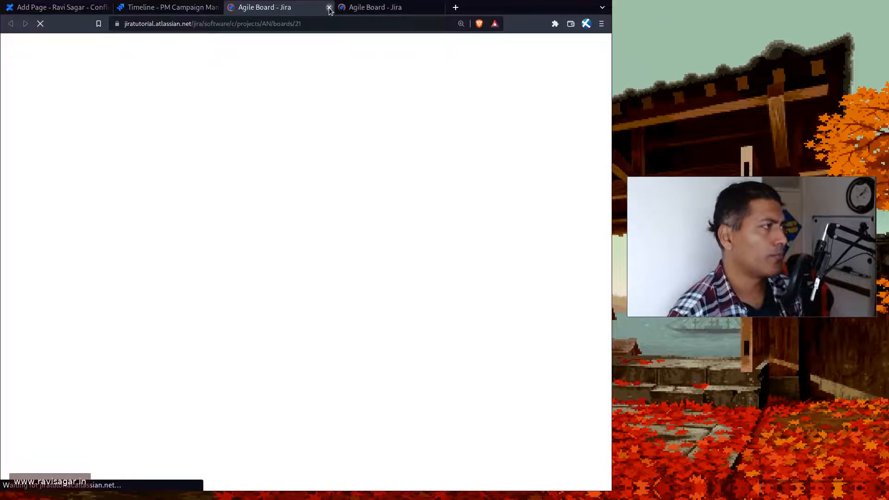
pyautogui.click(329, 8)
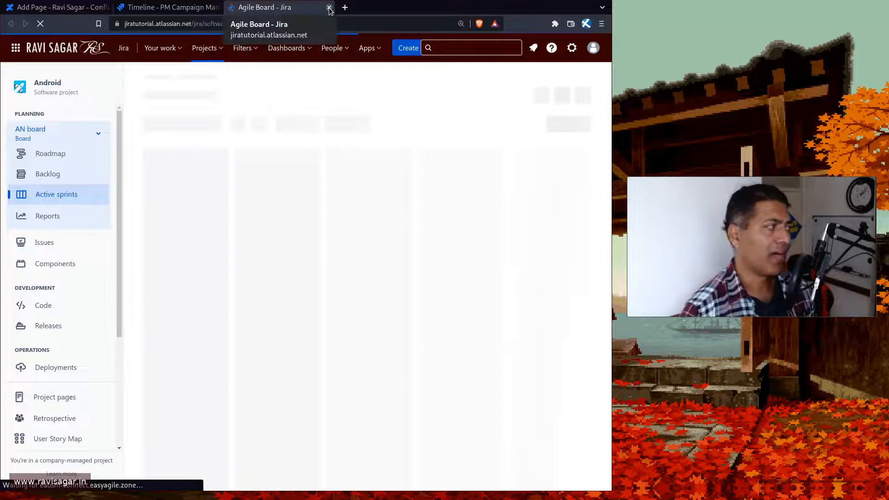
pyautogui.click(58, 155)
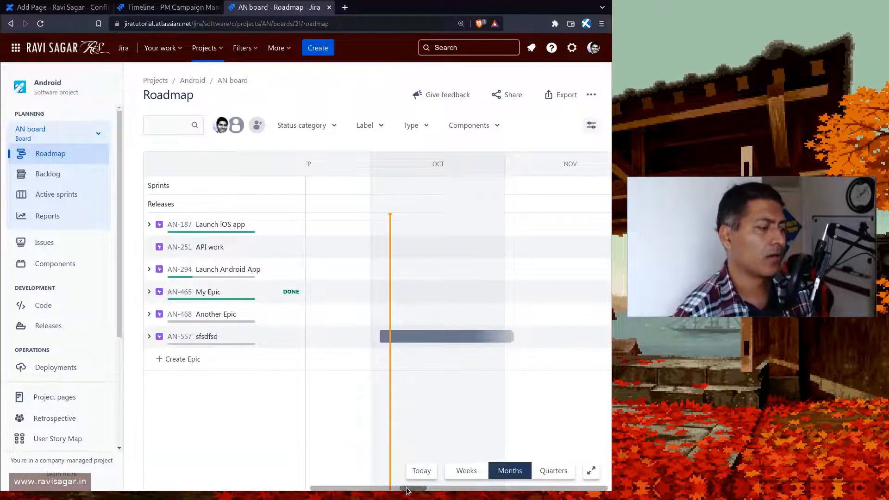
pyautogui.moveTo(407, 489); pyautogui.dragTo(389, 498)
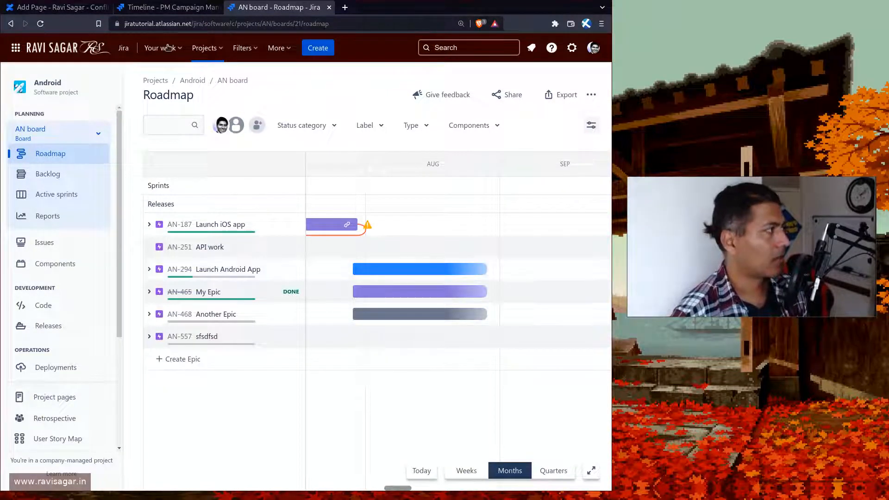
# Return to the new Confluence page draft and title it "Roadmap"
pyautogui.click(155, 11)
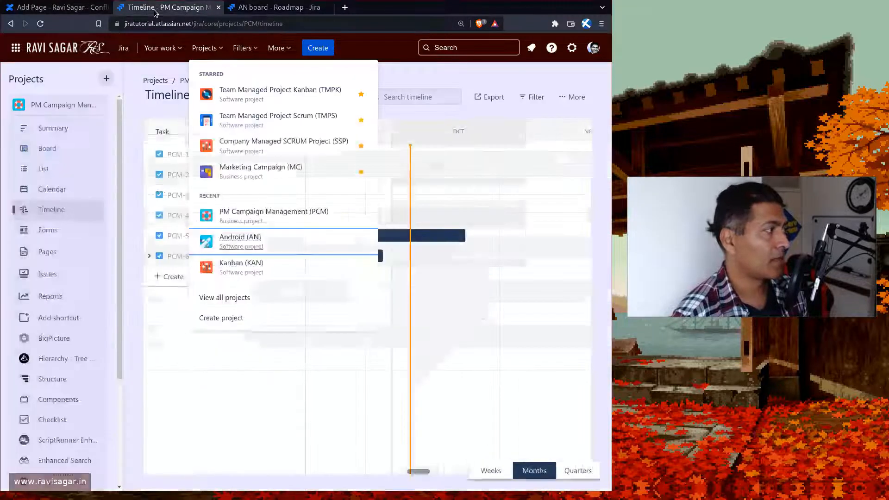
pyautogui.click(437, 112)
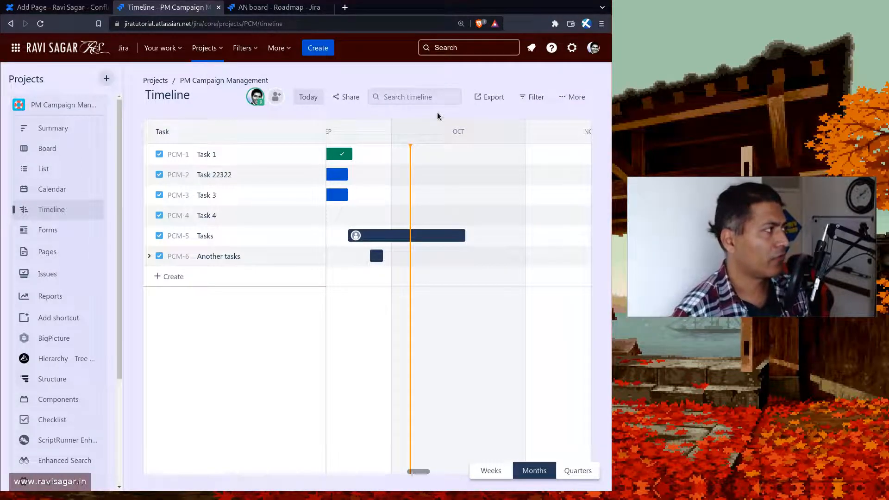
pyautogui.hotkey('ctrl', 'shift', 'Tab')
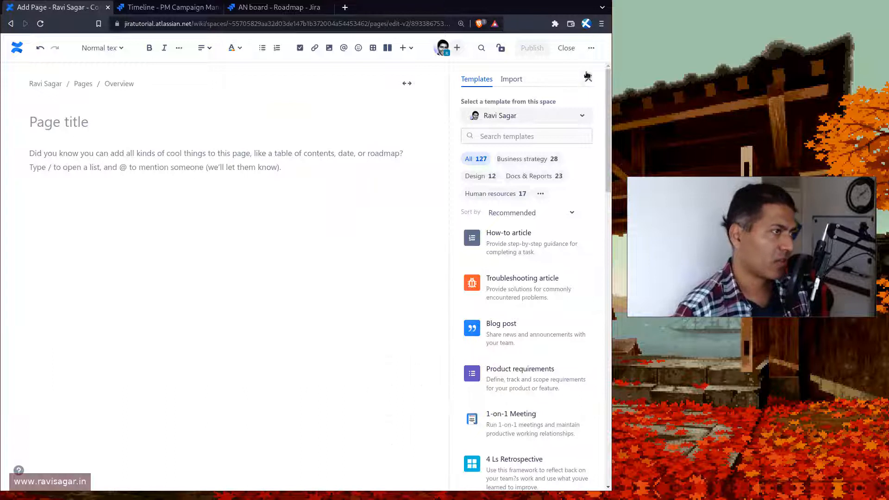
pyautogui.click(153, 124)
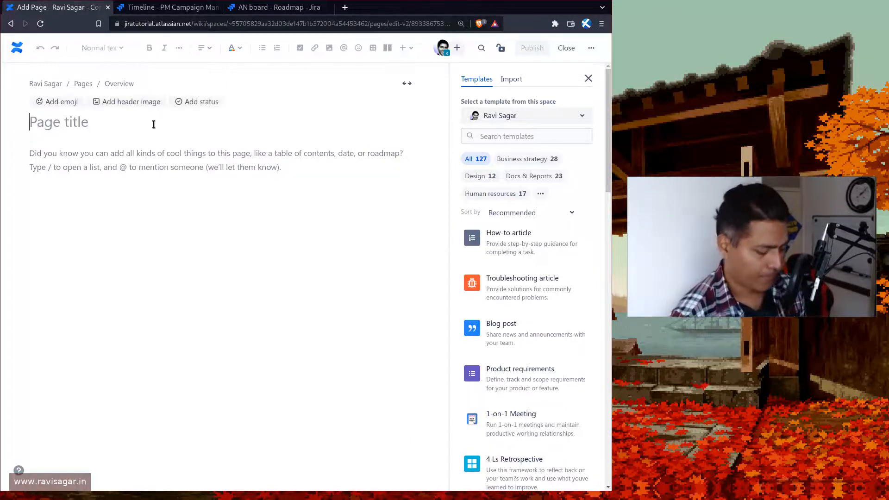
pyautogui.write('Roamap')
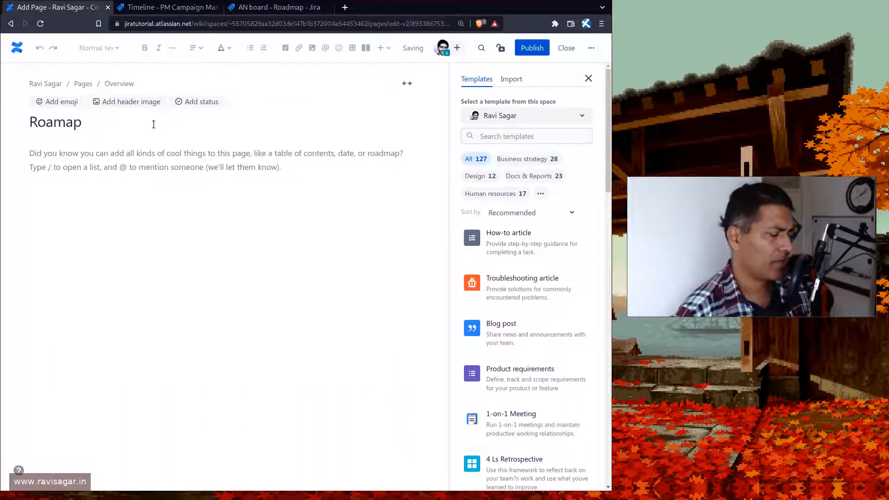
pyautogui.hotkey('ctrl', 'a')
pyautogui.write('Roadmap')
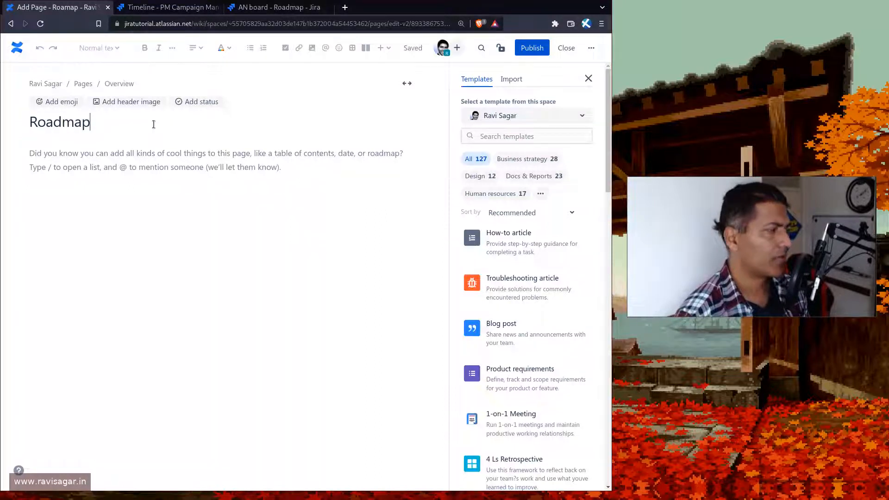
# Search the full list of insertable elements for "roadmap" and insert the Jira roadmap macro into the page body
pyautogui.click(142, 160)
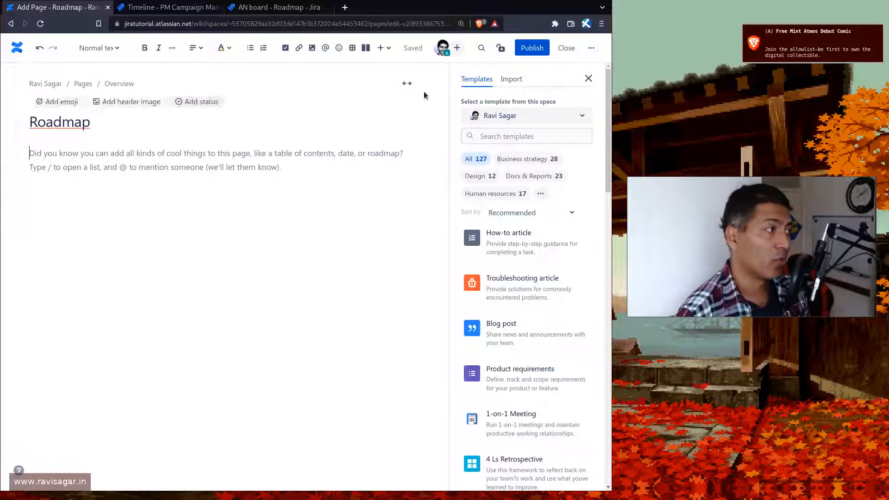
pyautogui.click(382, 48)
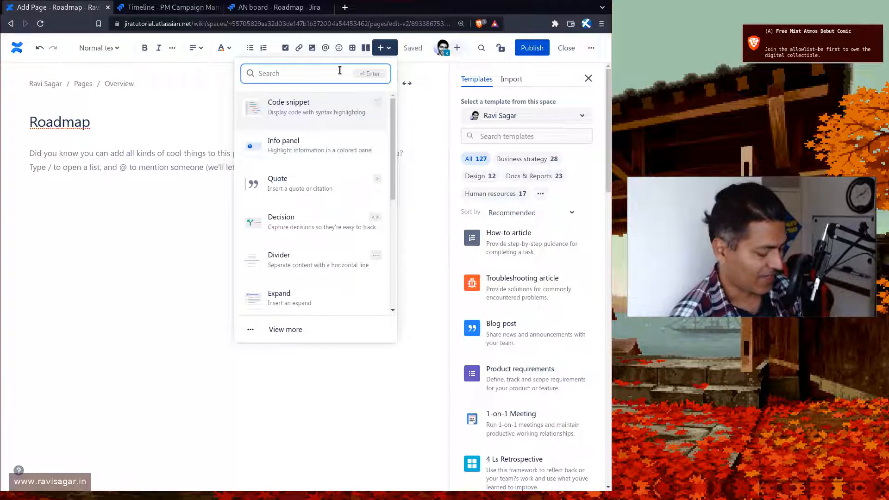
pyautogui.write('roam')
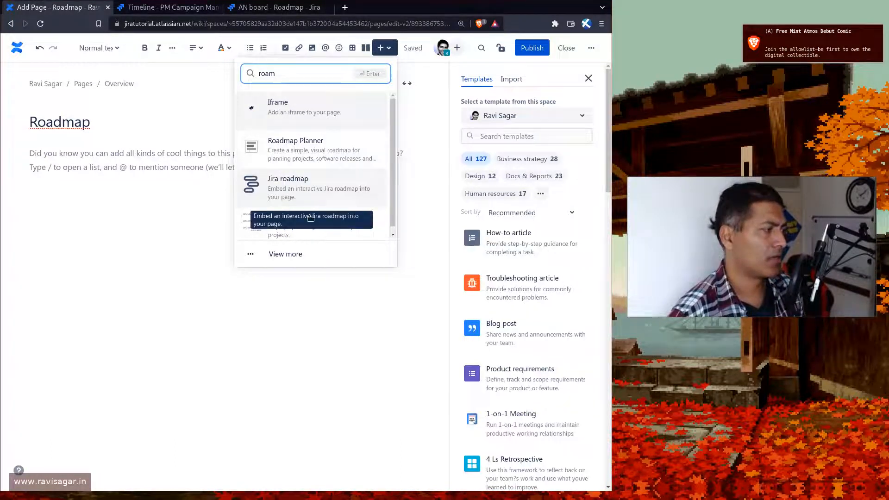
pyautogui.click(248, 256)
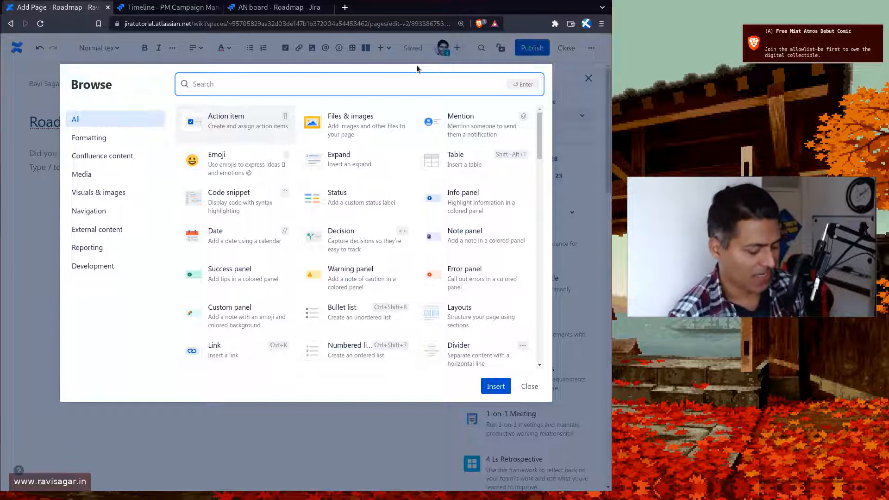
pyautogui.write('ro')
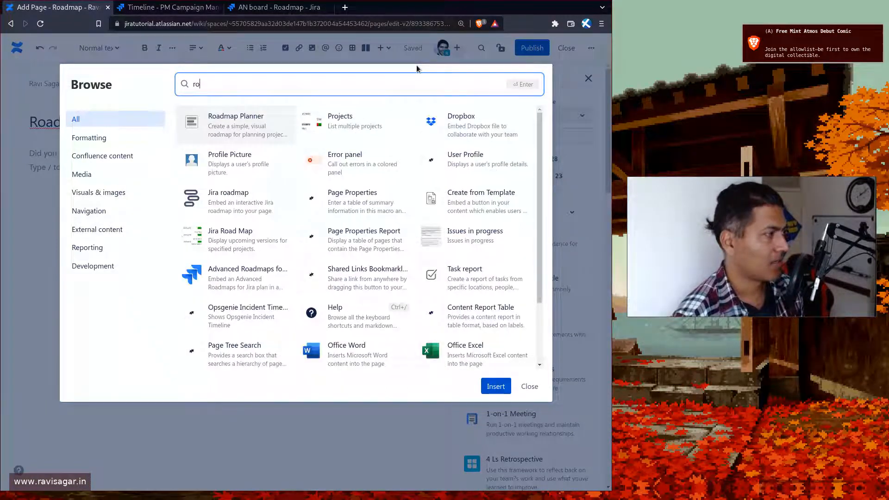
pyautogui.write('ada')
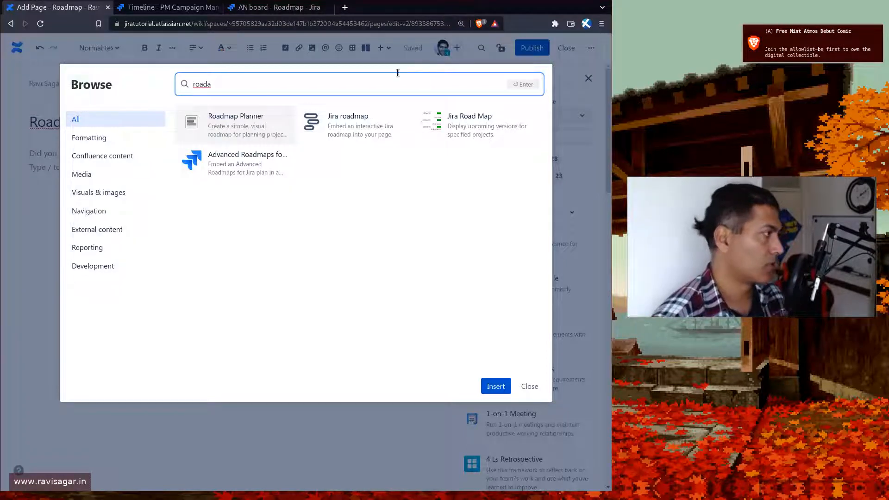
pyautogui.press('BackSpace')
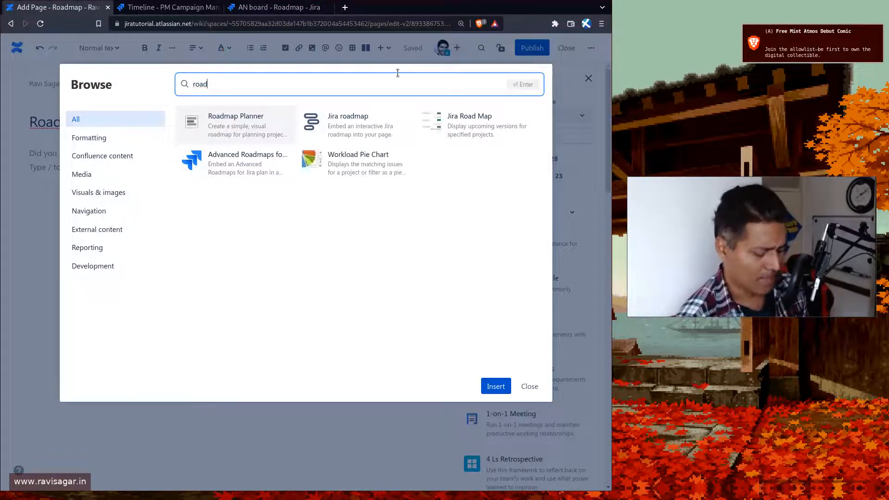
pyautogui.write('map')
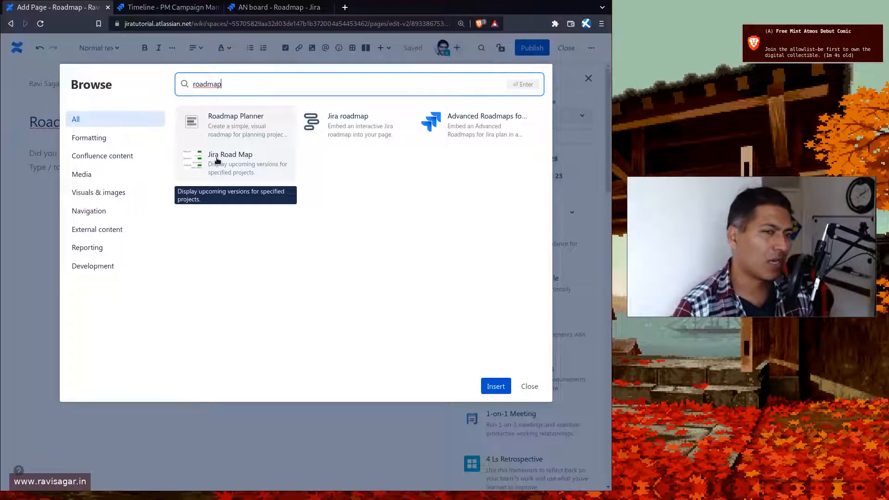
pyautogui.click(354, 121)
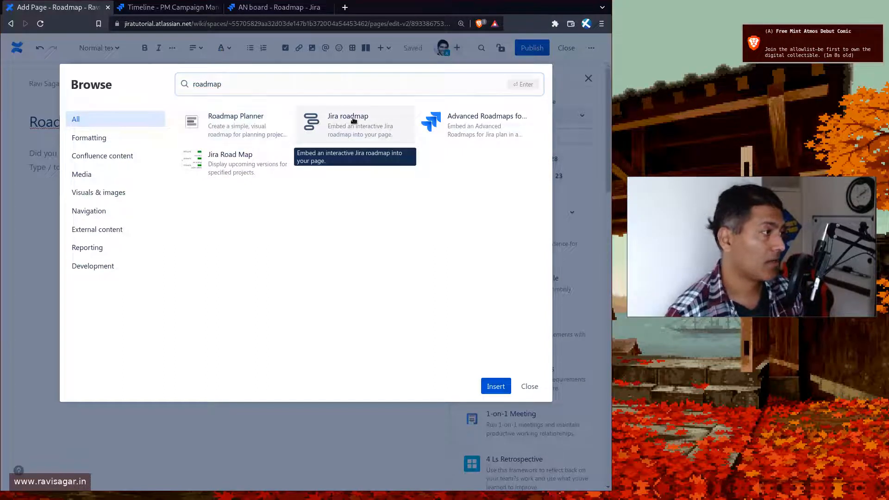
pyautogui.click(494, 387)
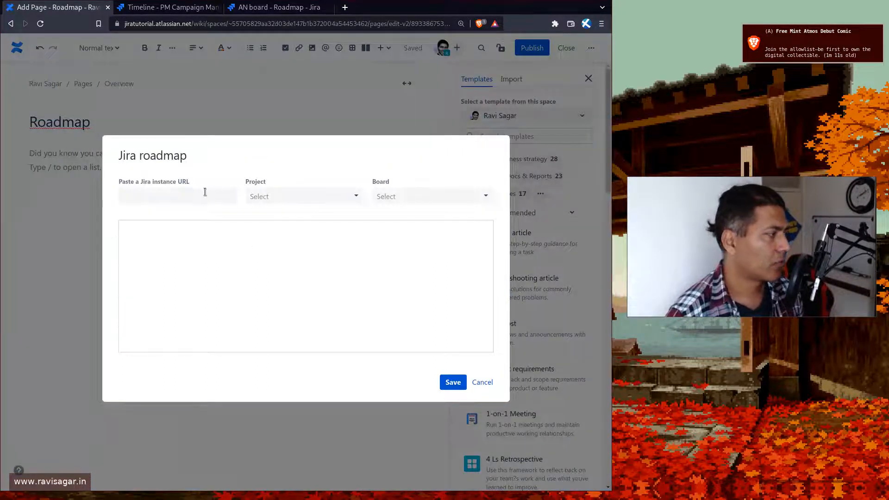
pyautogui.click(197, 197)
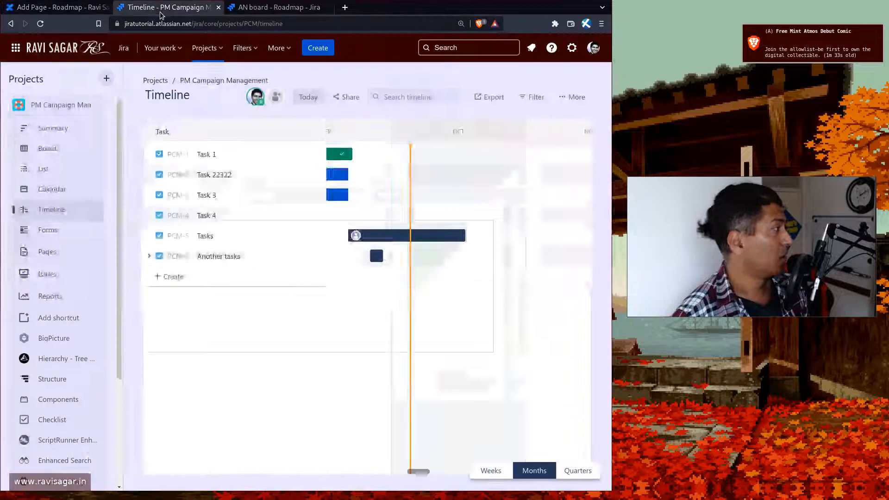
pyautogui.click(163, 8)
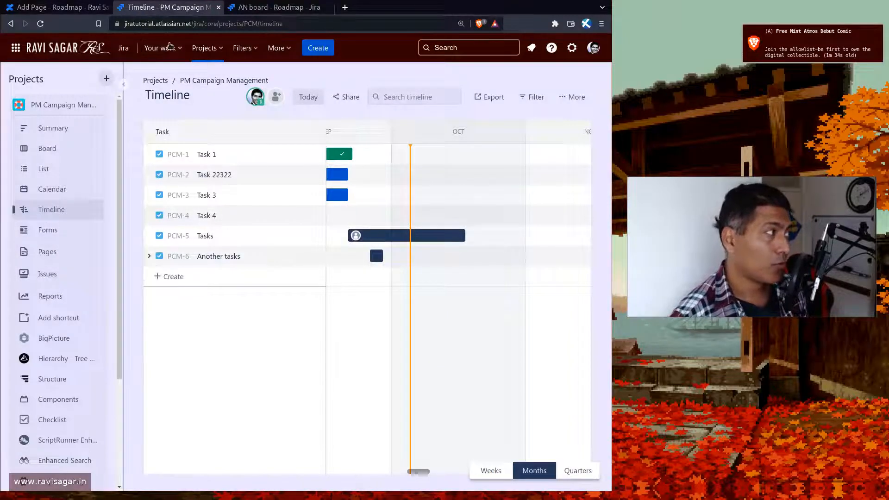
pyautogui.moveTo(225, 24); pyautogui.dragTo(101, 29)
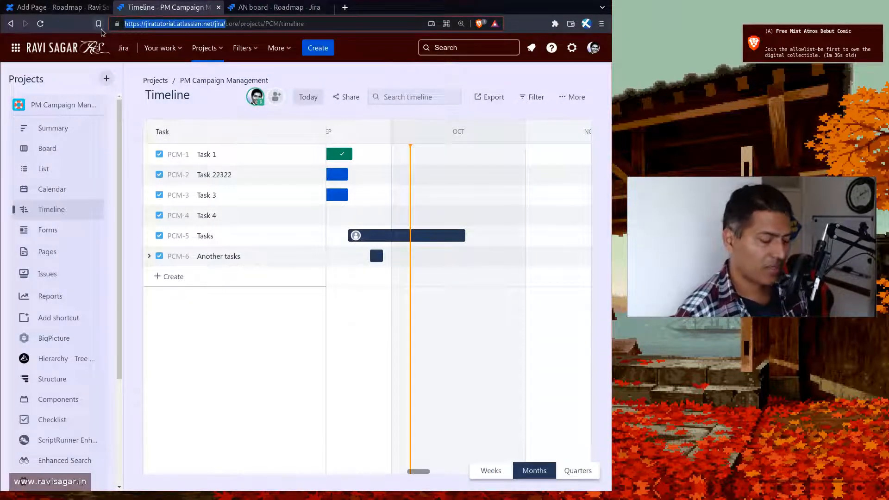
pyautogui.hotkey('ctrl', 'c')
pyautogui.hotkey('ctrl', 'shift', 'Tab')
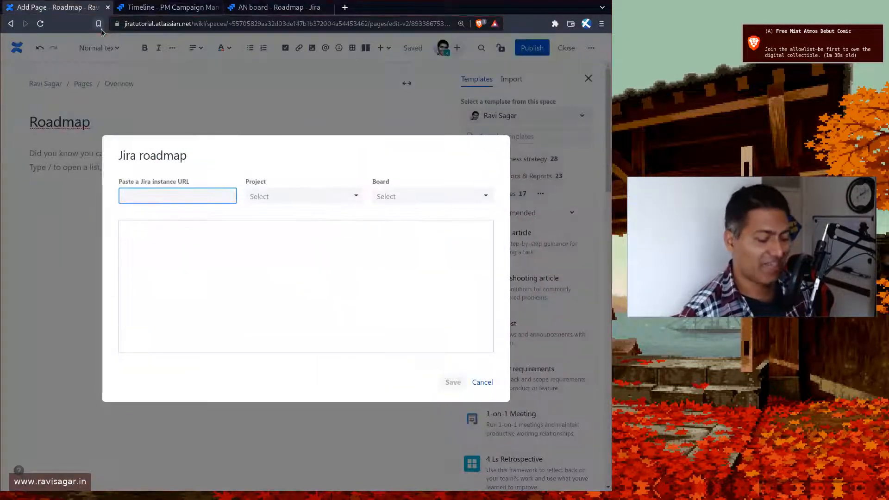
pyautogui.hotkey('ctrl', 'v')
pyautogui.press('BackSpace')
pyautogui.press('BackSpace')
pyautogui.press('BackSpace')
pyautogui.press('BackSpace')
pyautogui.press('BackSpace')
pyautogui.press('BackSpace')
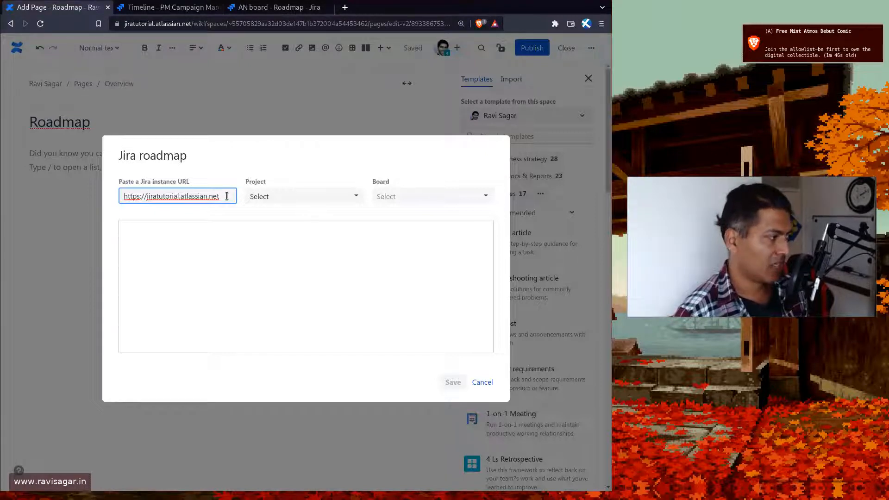
# Set the Jira roadmap's project to Android (AN) and its board to Multiple projects board
pyautogui.click(282, 195)
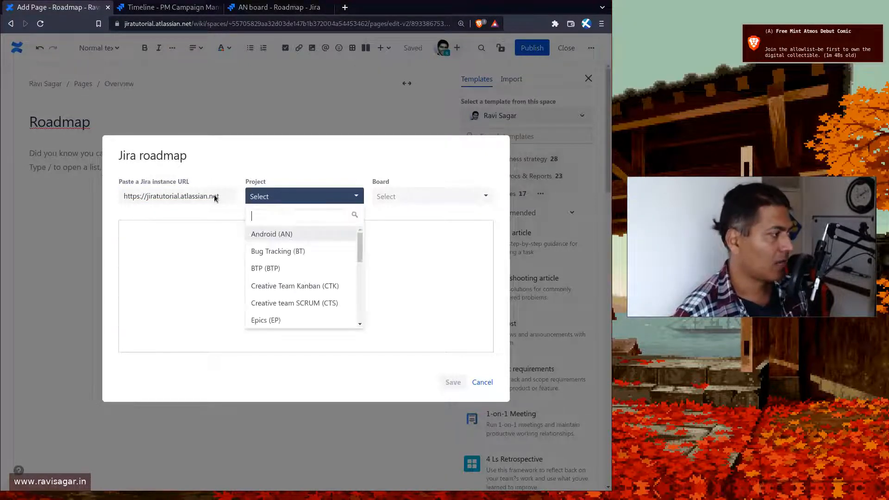
pyautogui.click(269, 237)
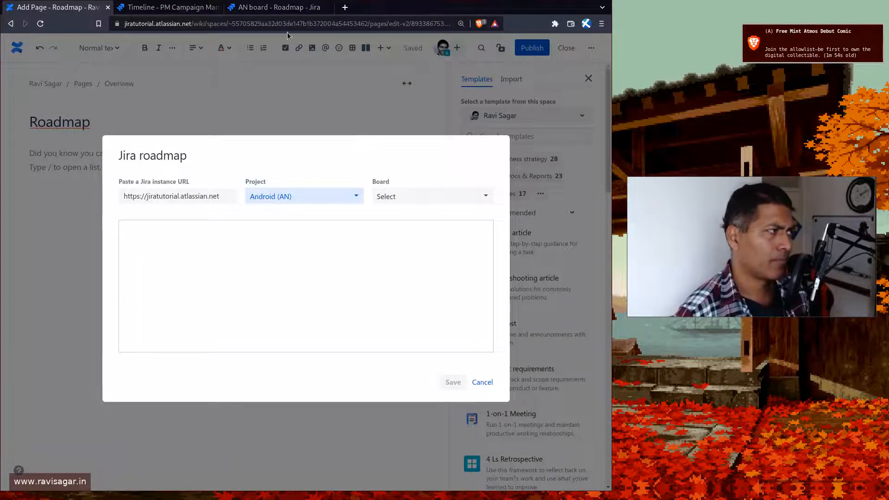
pyautogui.click(277, 8)
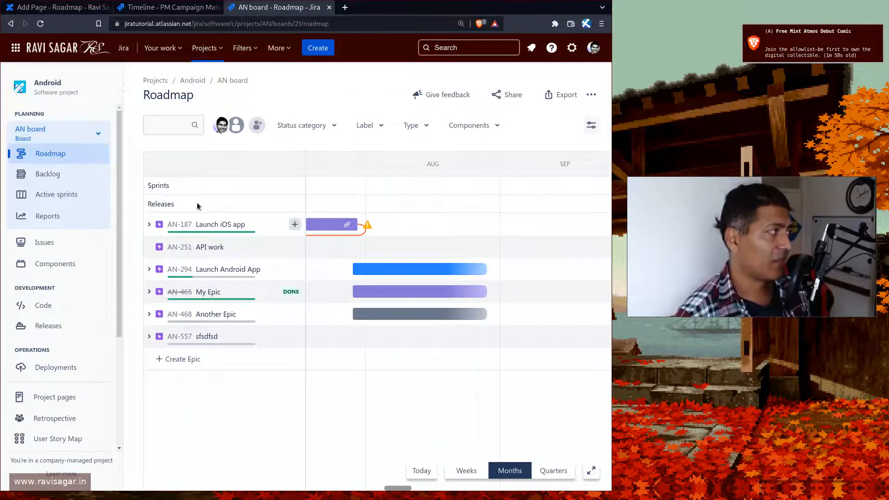
pyautogui.click(200, 8)
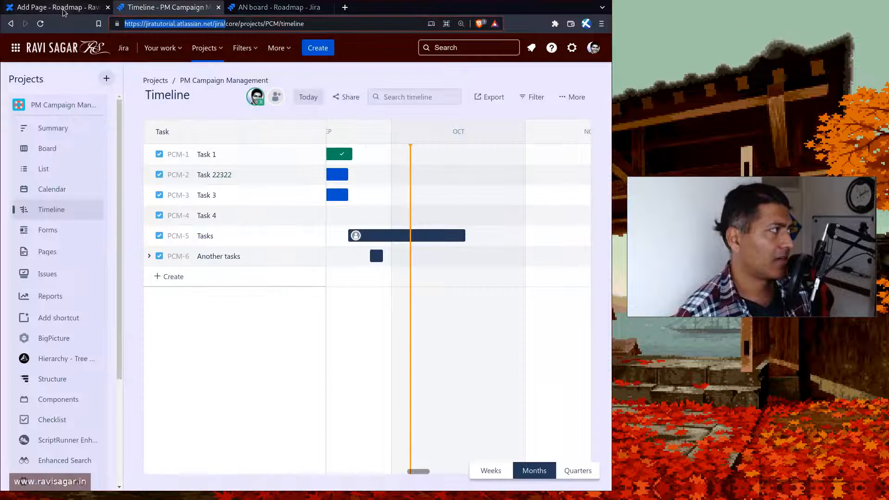
pyautogui.click(60, 8)
pyautogui.click(402, 196)
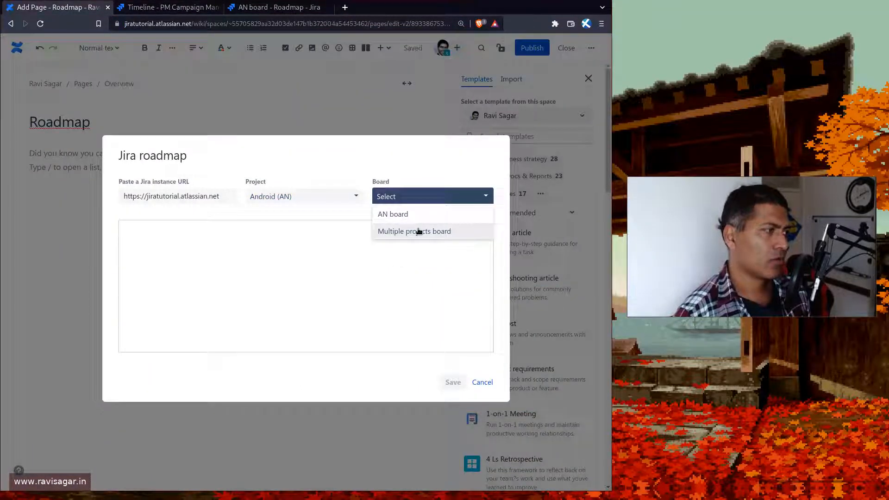
pyautogui.click(419, 231)
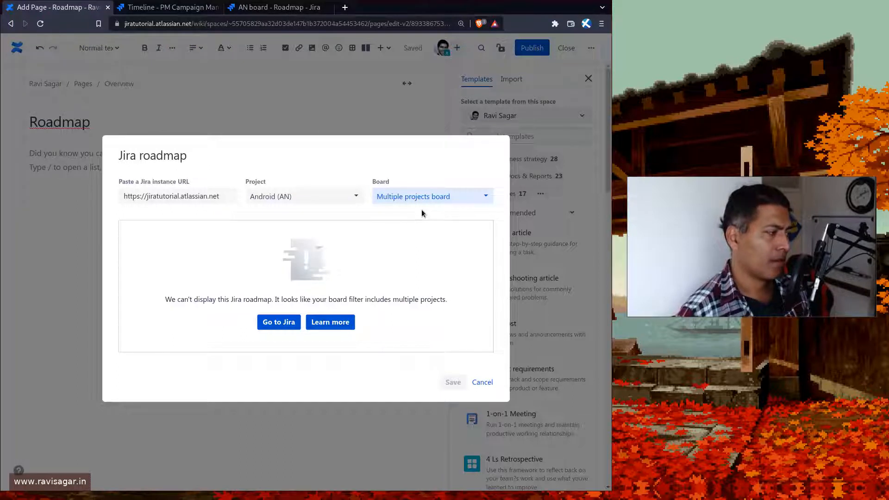
# Switch to the Android project in Jira and open its Multiple projects board
pyautogui.click(284, 10)
pyautogui.click(90, 136)
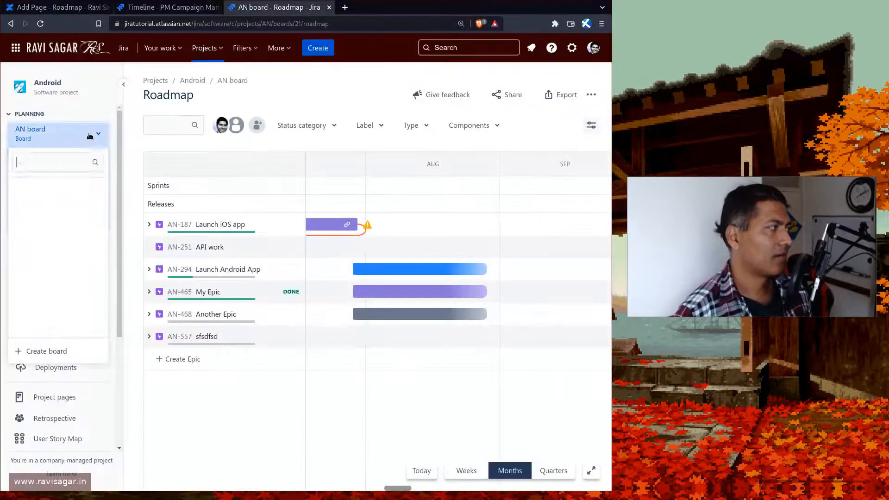
pyautogui.click(49, 227)
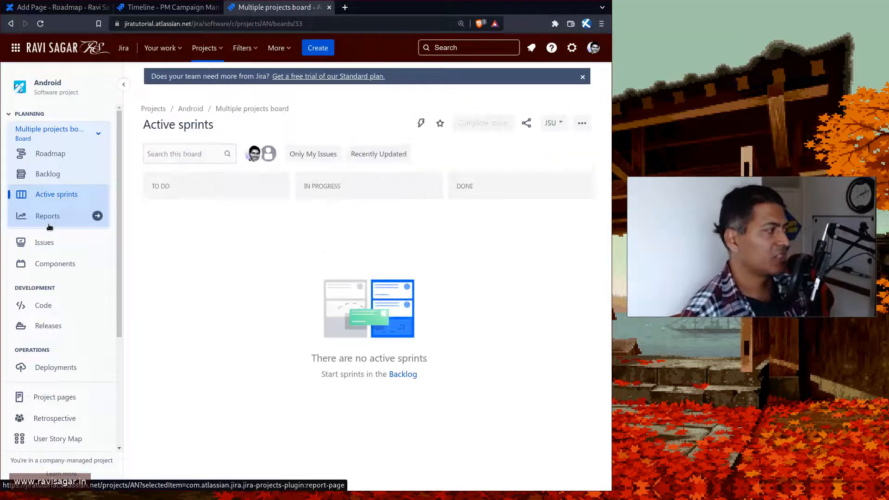
# View the roadmap of the Multiple projects board in Jira and switch the Android project to AN board
pyautogui.click(45, 161)
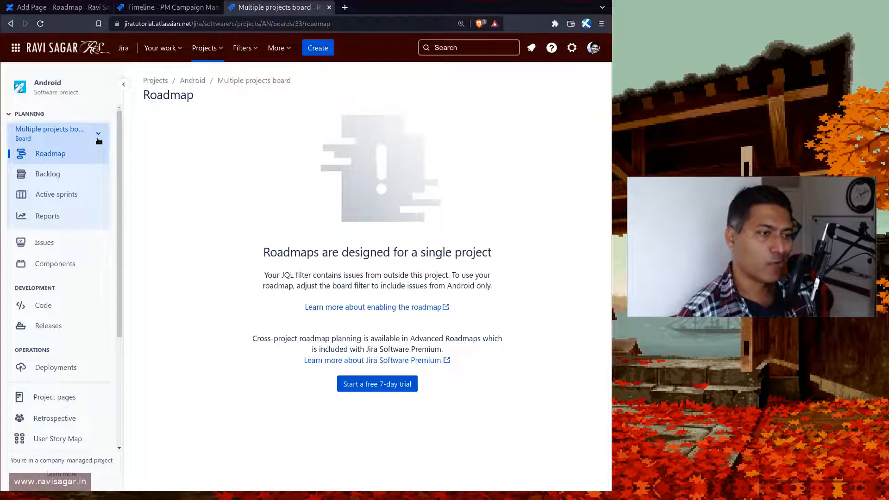
pyautogui.click(70, 136)
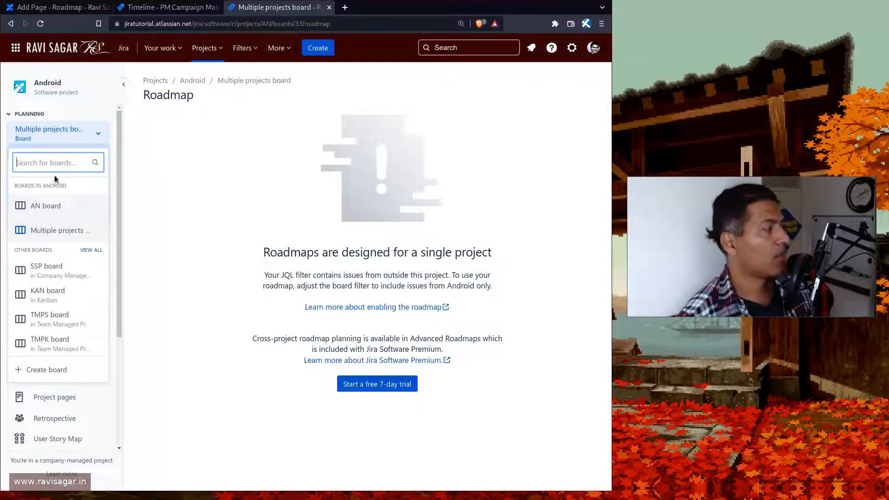
pyautogui.click(47, 208)
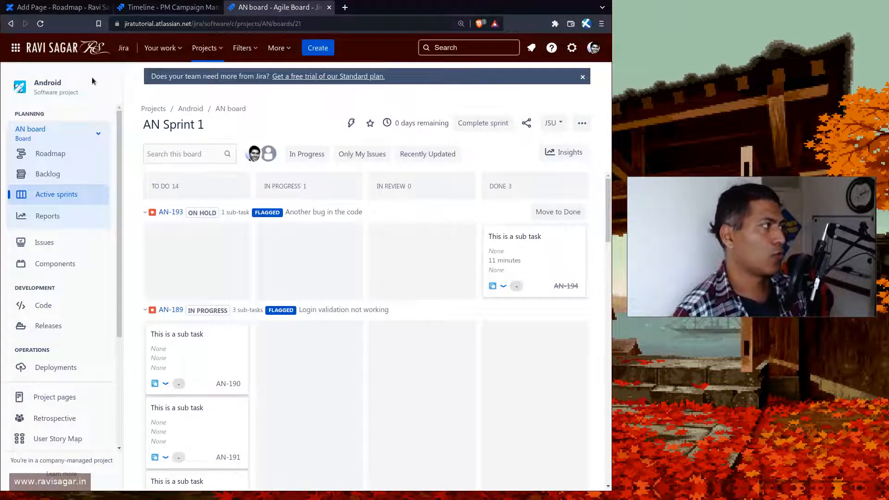
# Return to the Confluence draft, set the Jira roadmap's board to AN board, save the macro and publish the page
pyautogui.hotkey('ctrl', 'shift', 'Tab')
pyautogui.hotkey('ctrl', 'shift', 'Tab')
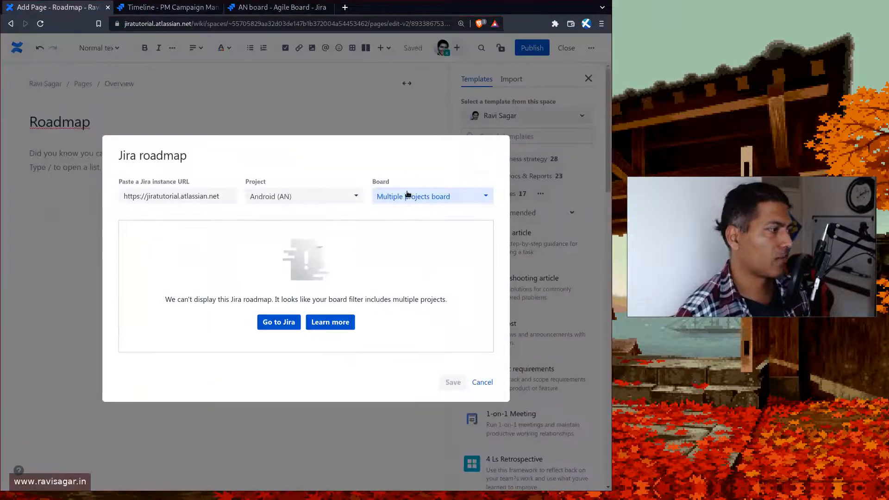
pyautogui.click(406, 196)
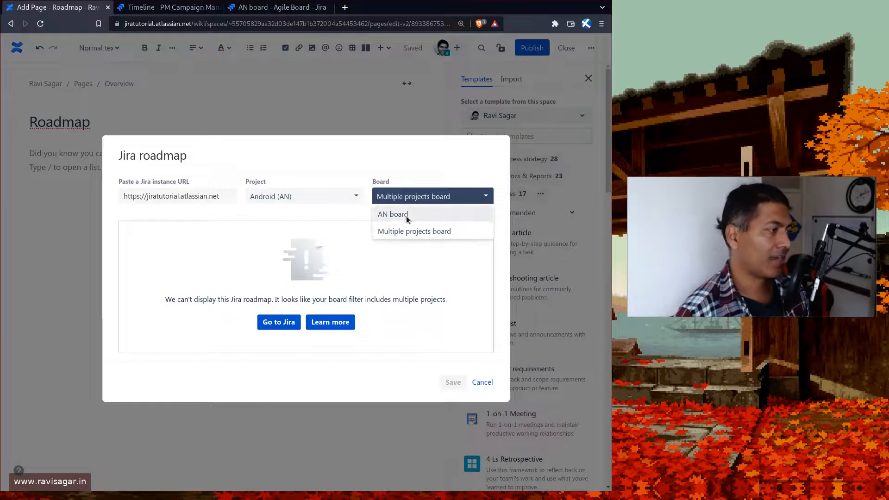
pyautogui.click(406, 217)
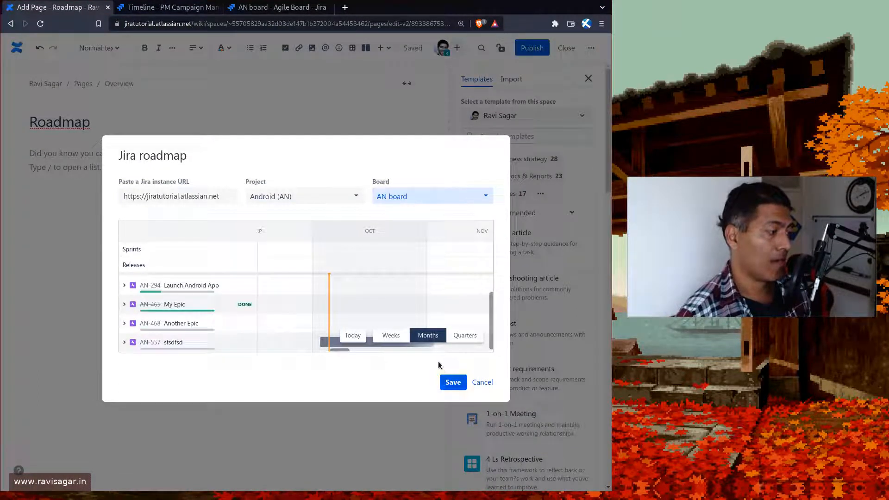
pyautogui.click(451, 380)
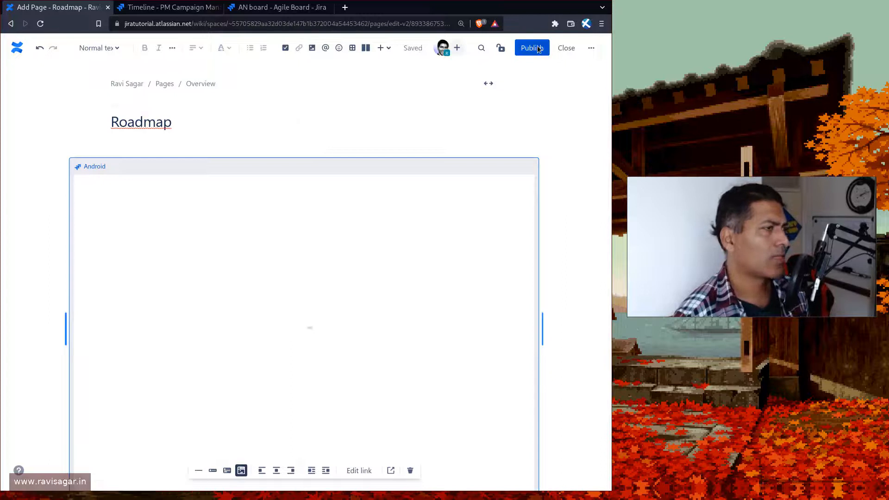
pyautogui.click(538, 48)
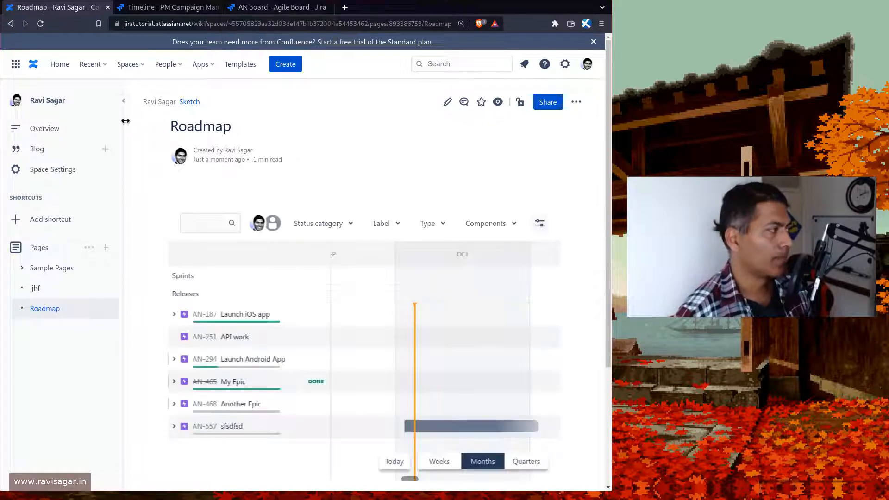
# Examine the published Android roadmap with the sidebar collapsed, including the Launch iOS app epic's child issues, its progress and the view settings
pyautogui.click(123, 100)
pyautogui.scroll(-2, 281, 252)
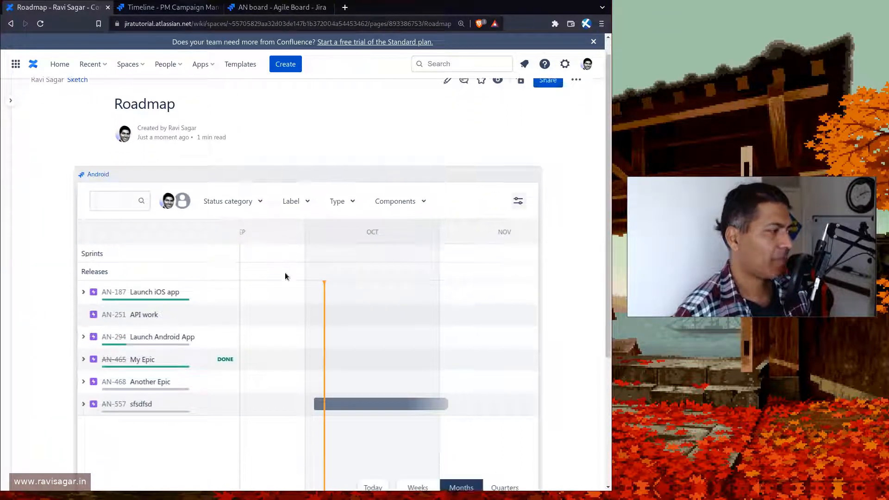
pyautogui.click(84, 241)
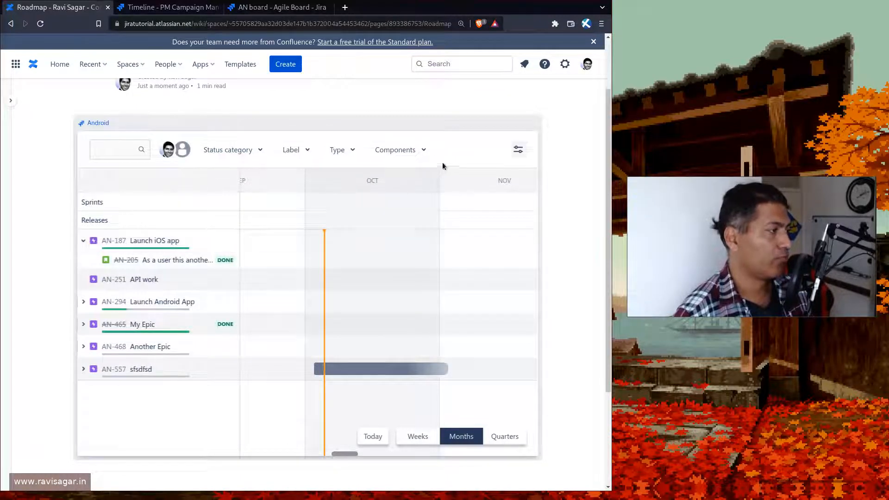
pyautogui.click(519, 150)
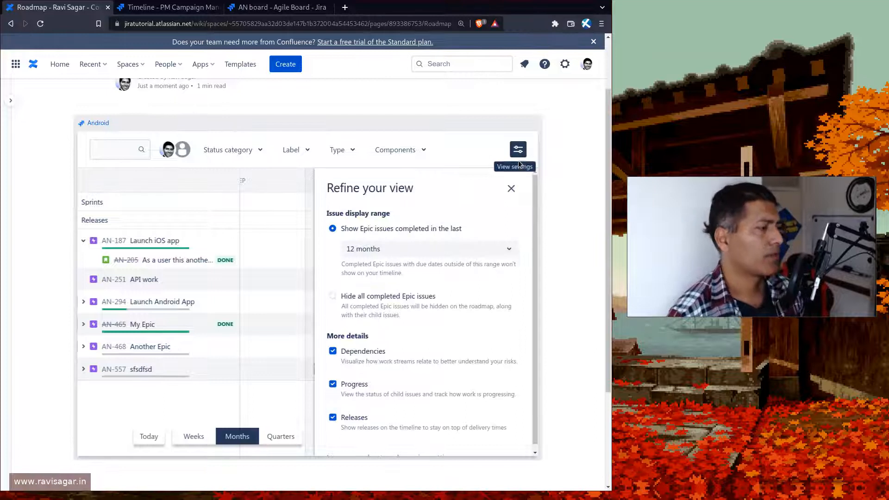
pyautogui.click(518, 152)
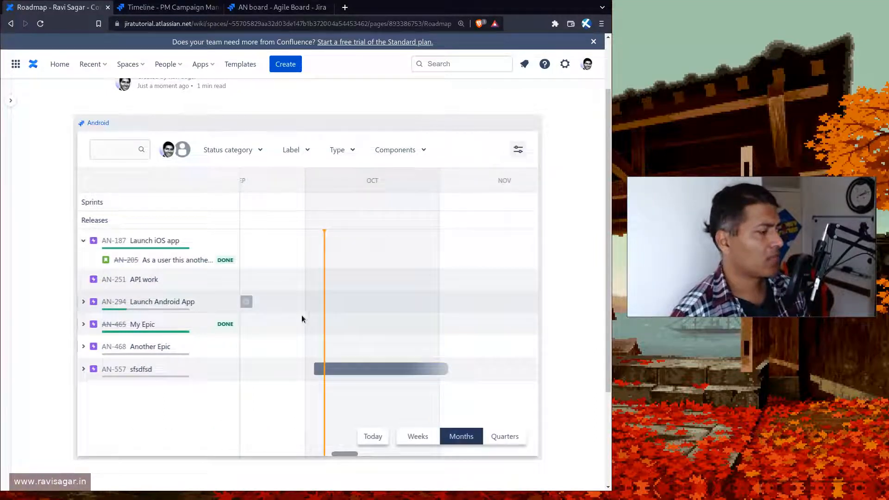
pyautogui.moveTo(156, 252)
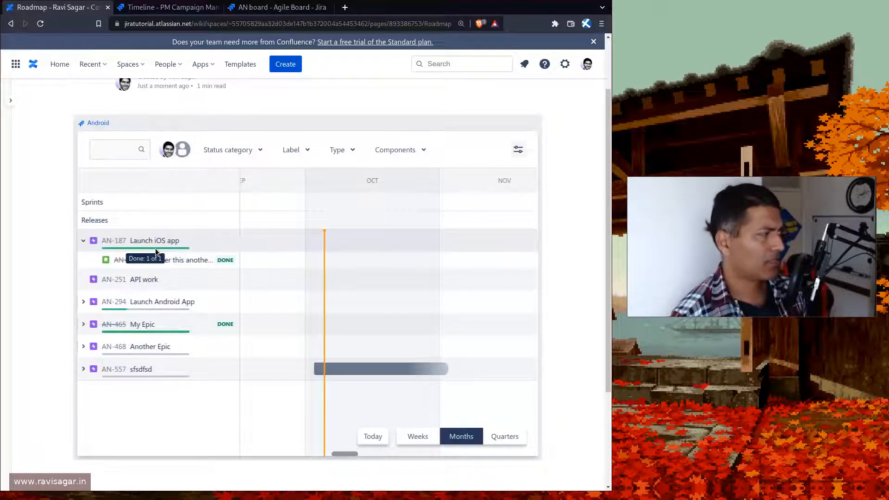
pyautogui.scroll(2, 208, 300)
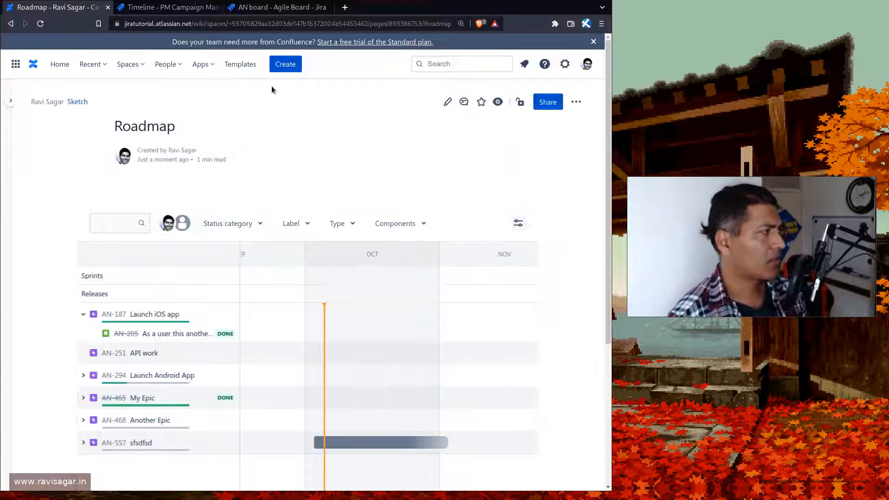
# Create another page and insert a Jira roadmap macro, searching the insertable elements for "roa"
pyautogui.click(283, 68)
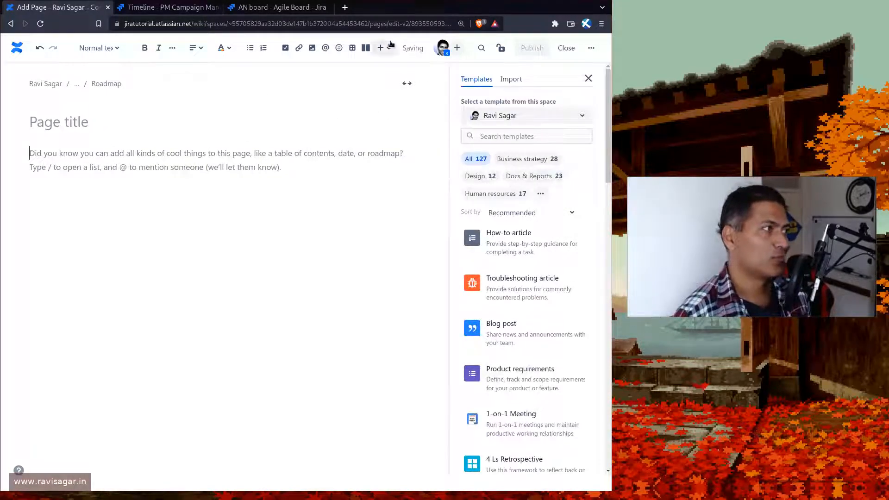
pyautogui.click(404, 49)
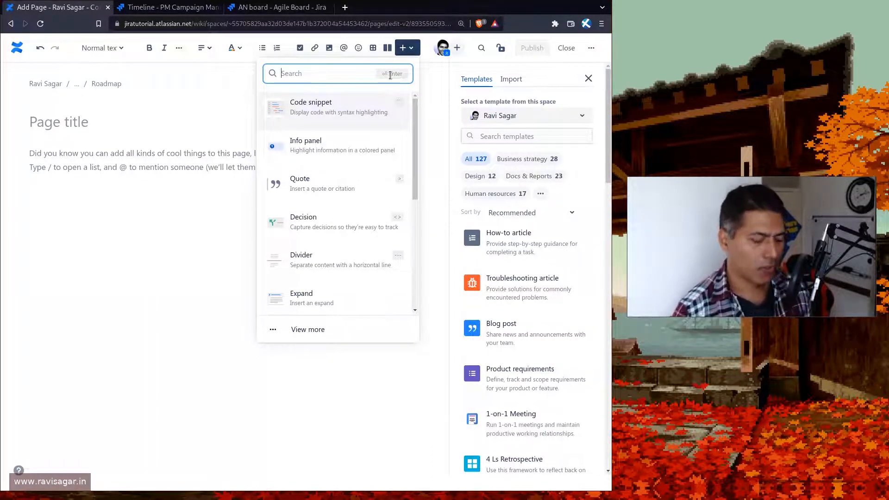
pyautogui.click(184, 167)
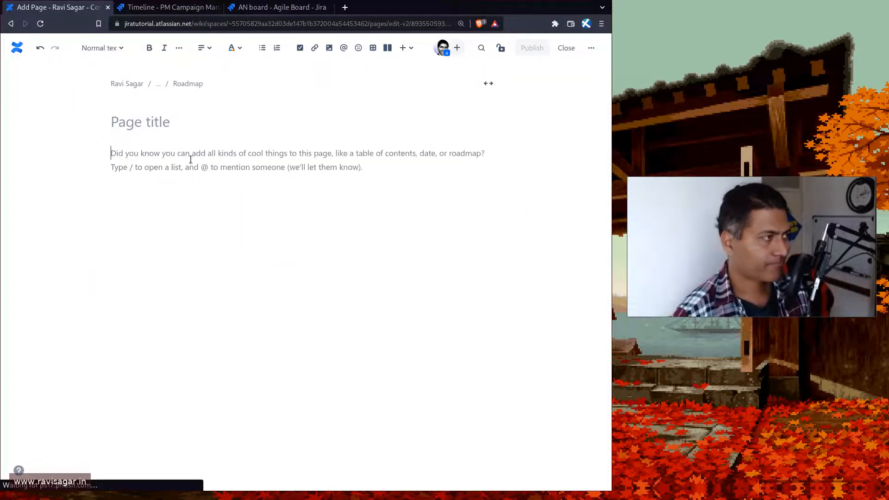
pyautogui.click(403, 48)
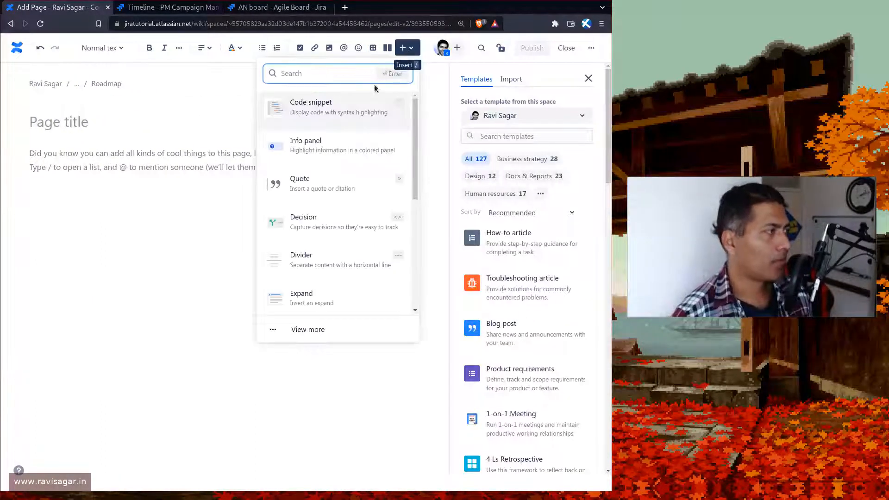
pyautogui.write('roa')
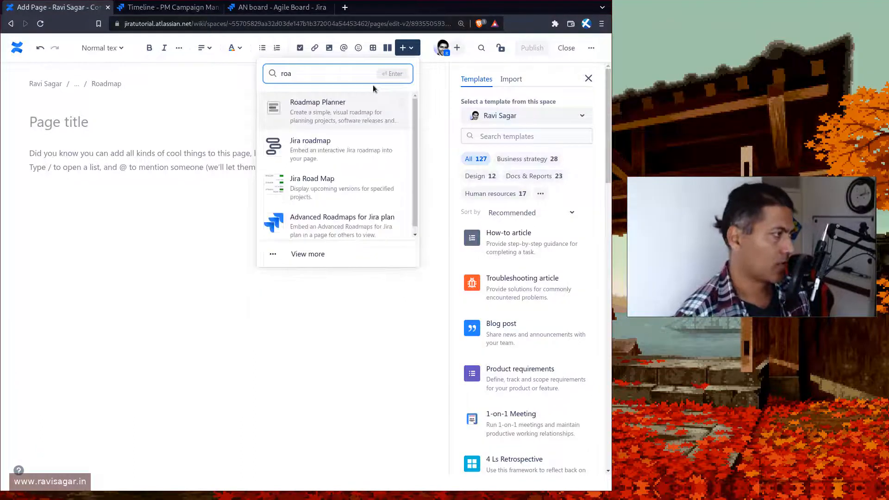
pyautogui.click(327, 149)
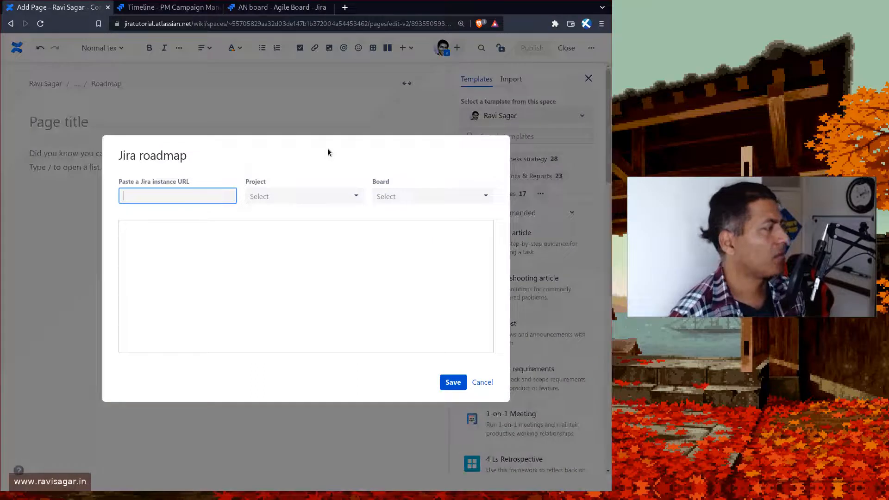
pyautogui.write('https://jiratutorial.atlassian.net')
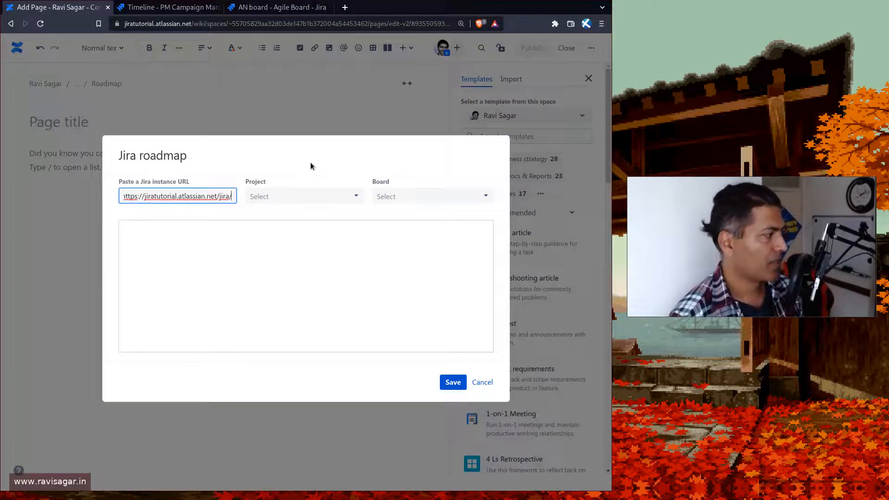
pyautogui.press('Tab')
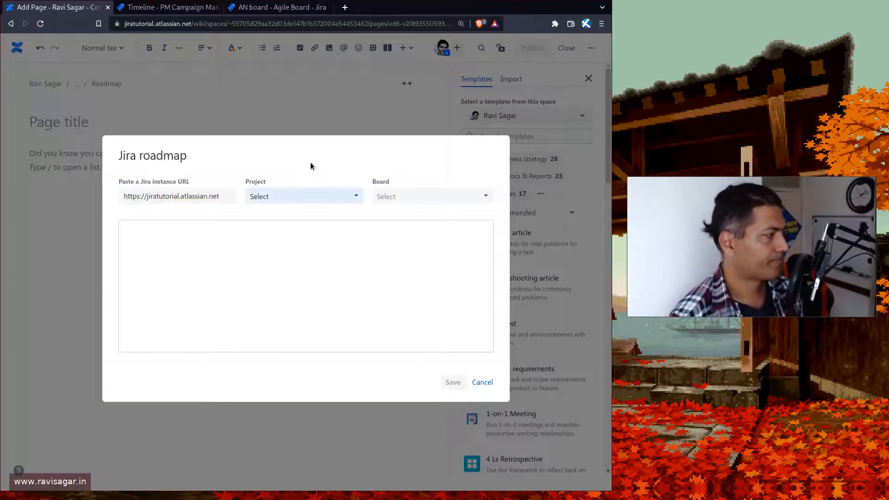
pyautogui.click(311, 195)
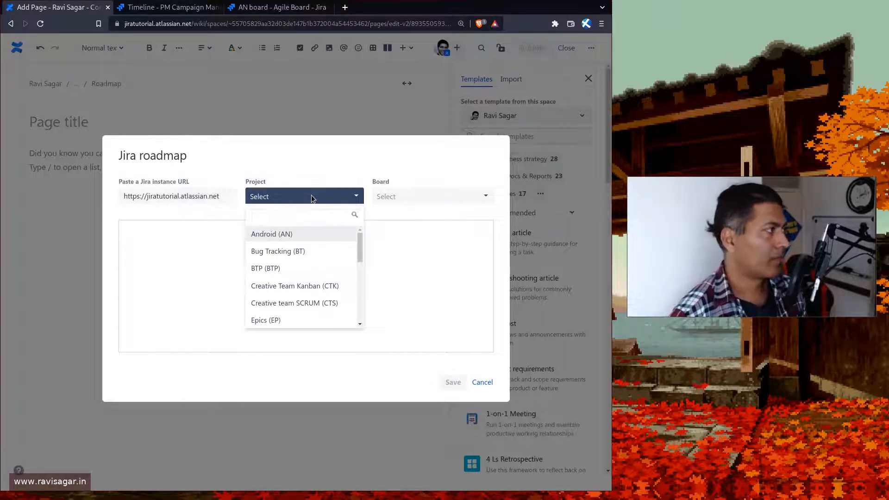
pyautogui.click(200, 7)
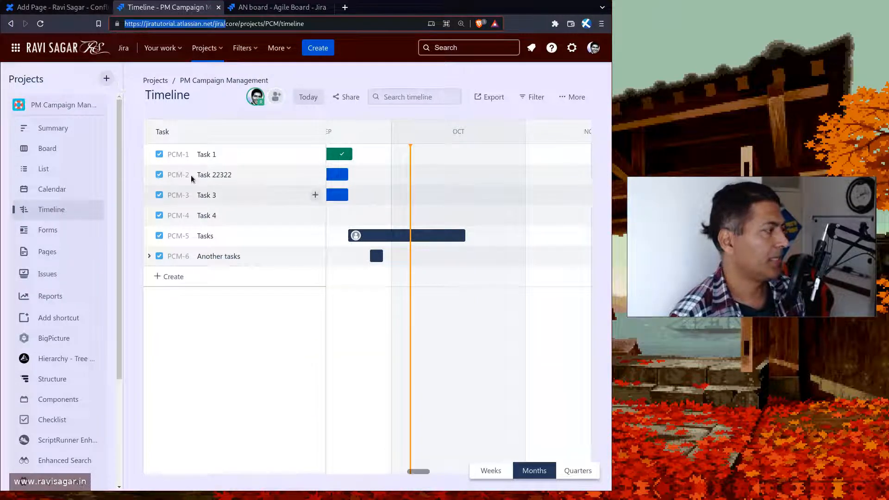
pyautogui.hotkey('ctrl', 'shift', 'Tab')
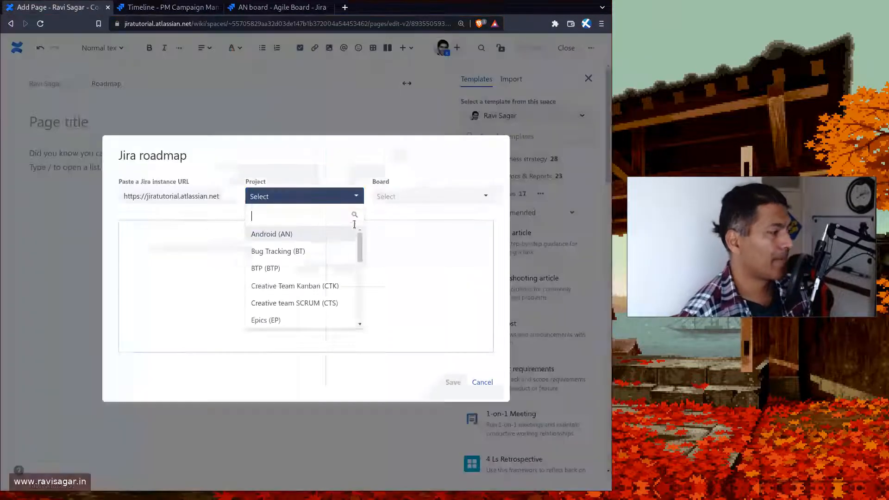
pyautogui.write('M')
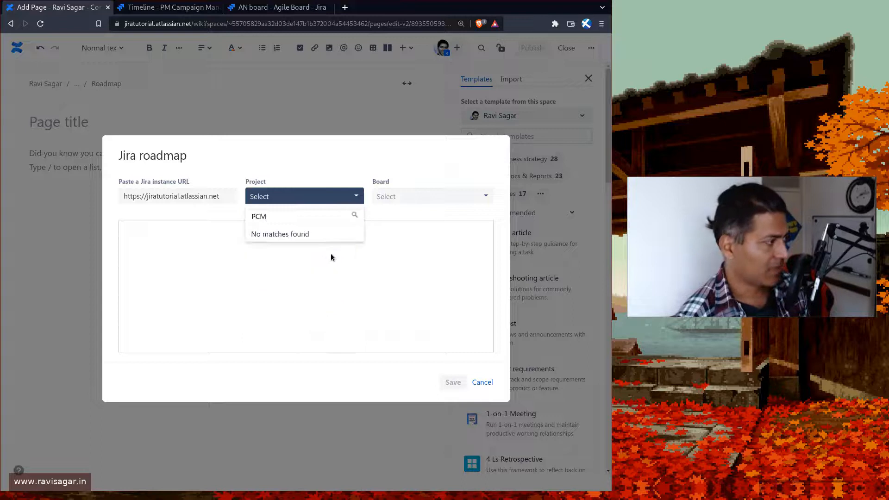
# Search the macro's projects for "Proje" and "PC", and cancel the Jira roadmap setup
pyautogui.press('BackSpace')
pyautogui.press('BackSpace')
pyautogui.press('BackSpace')
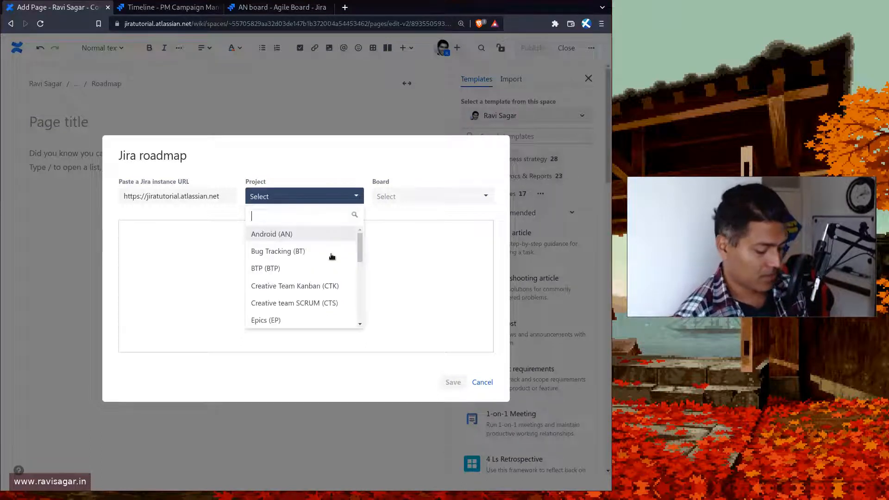
pyautogui.write('Proje')
pyautogui.press('BackSpace')
pyautogui.press('BackSpace')
pyautogui.press('BackSpace')
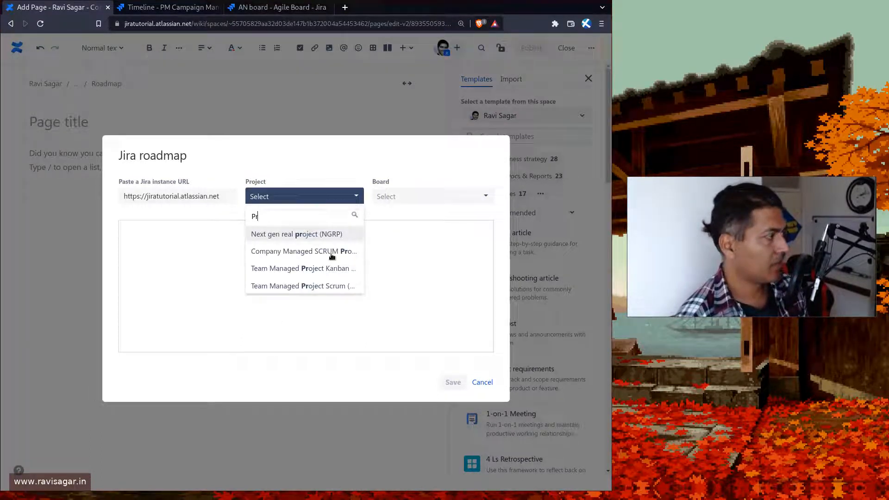
pyautogui.press('BackSpace')
pyautogui.write('C')
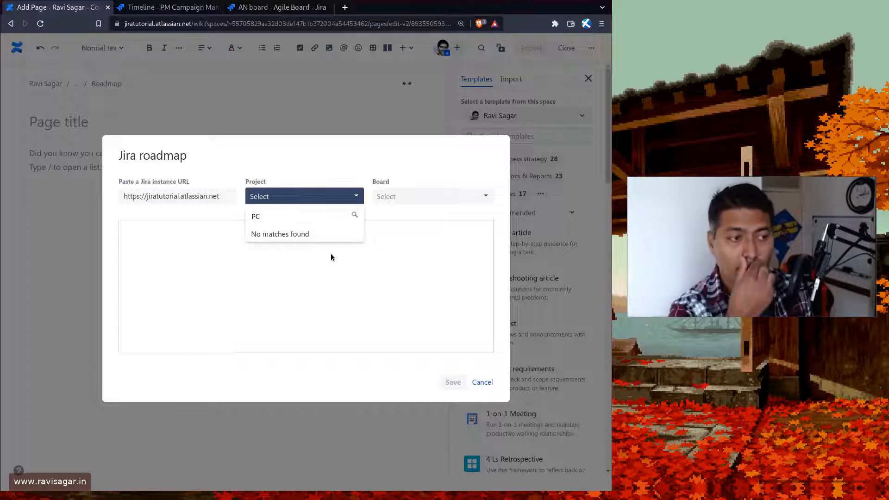
pyautogui.click(331, 254)
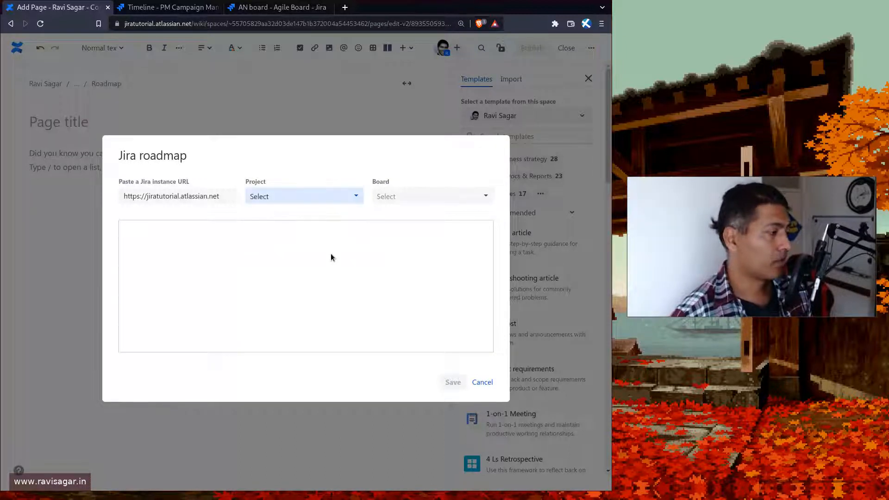
pyautogui.click(483, 385)
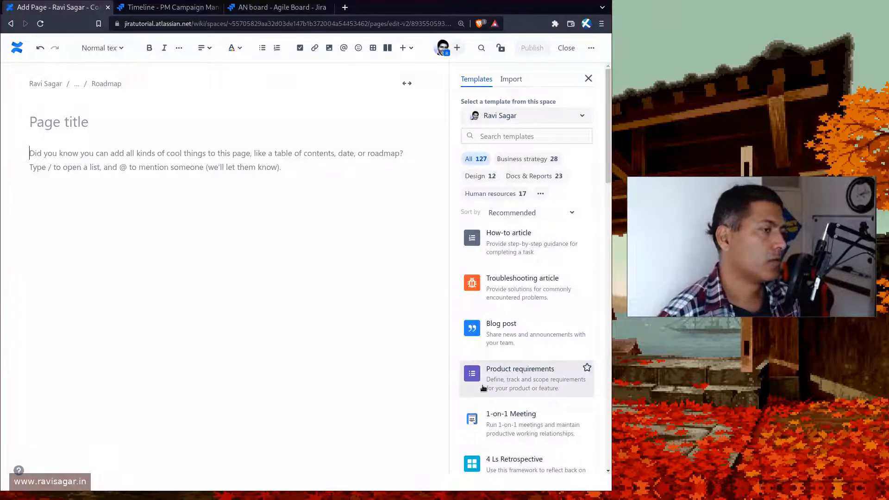
pyautogui.moveTo(460, 372)
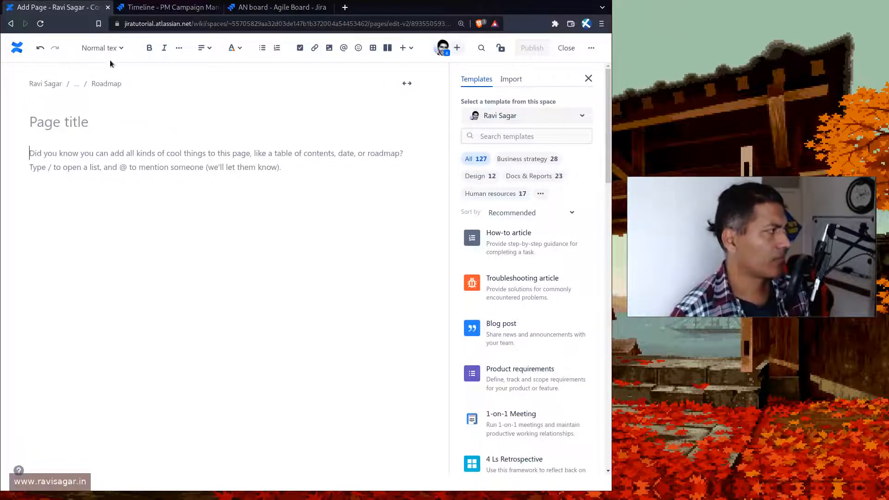
# Leave the empty draft, reopen the recently visited Roadmap page and view the Android timeline back around August
pyautogui.click(16, 48)
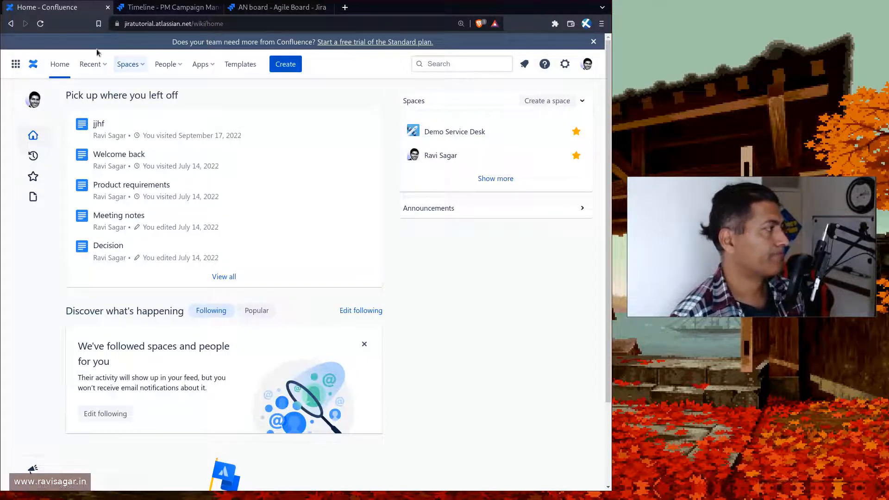
pyautogui.click(107, 64)
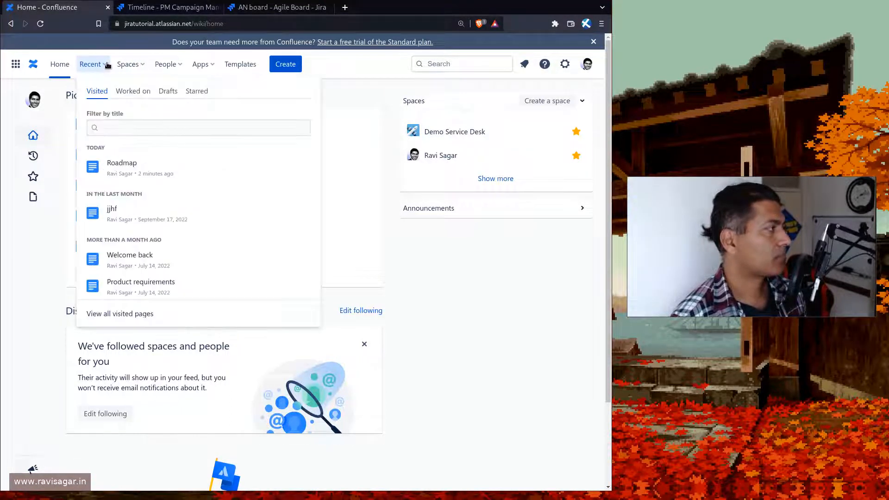
pyautogui.click(126, 165)
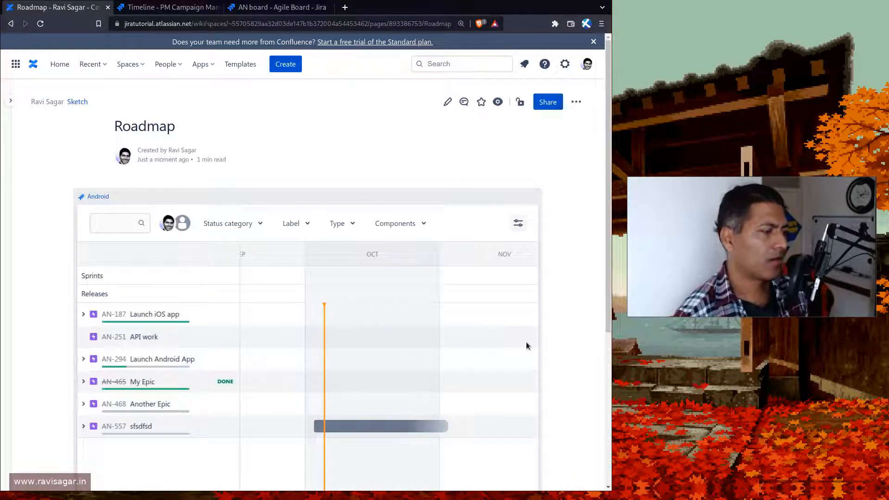
pyautogui.scroll(-2, 569, 308)
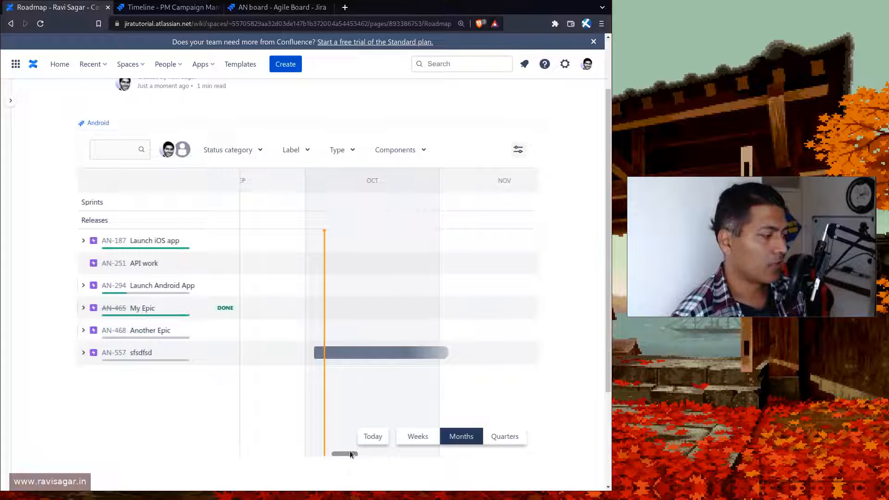
pyautogui.moveTo(349, 453)
pyautogui.mouseDown()
pyautogui.moveTo(328, 453)
pyautogui.moveTo(344, 452)
pyautogui.mouseUp()
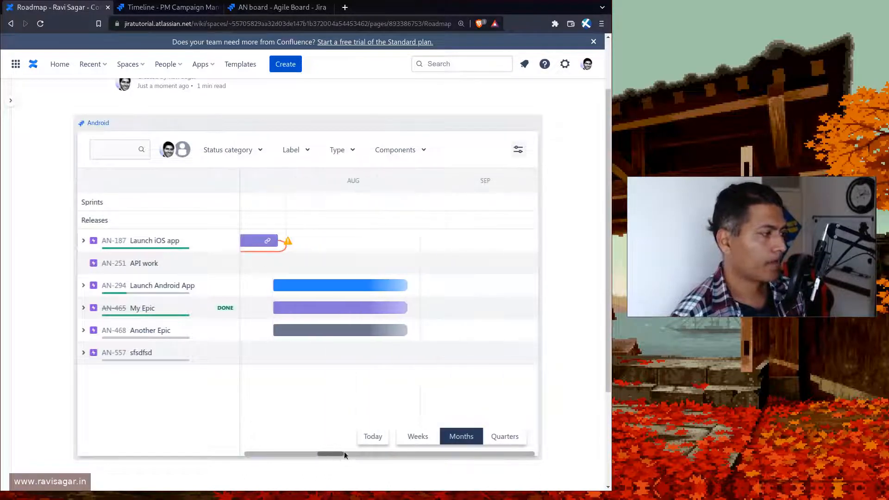